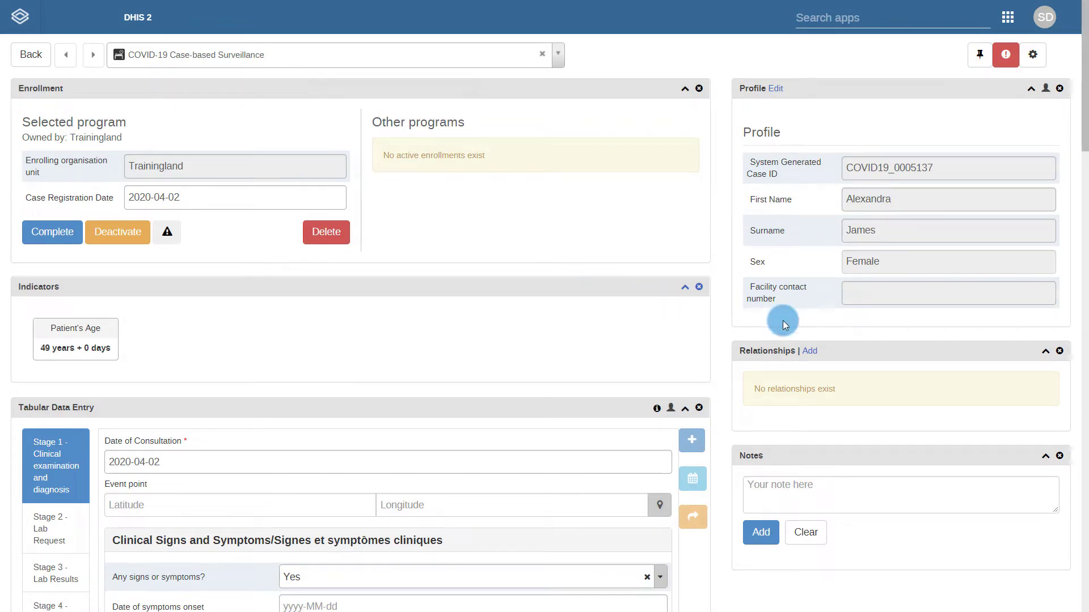
# - Begin adding a new relationship from the case's Relationships widget
pyautogui.click(810, 351)
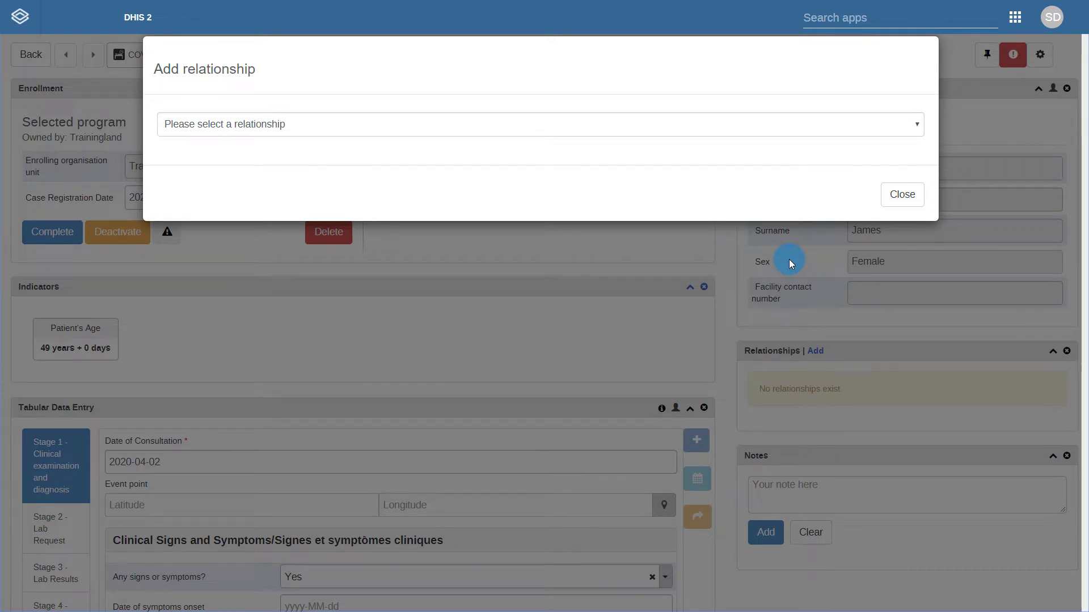
# - Choose relationship 'Has Been in Contact with' and program COVID-19 Contact Registration & Follow-up, then start registering a new person
pyautogui.click(485, 126)
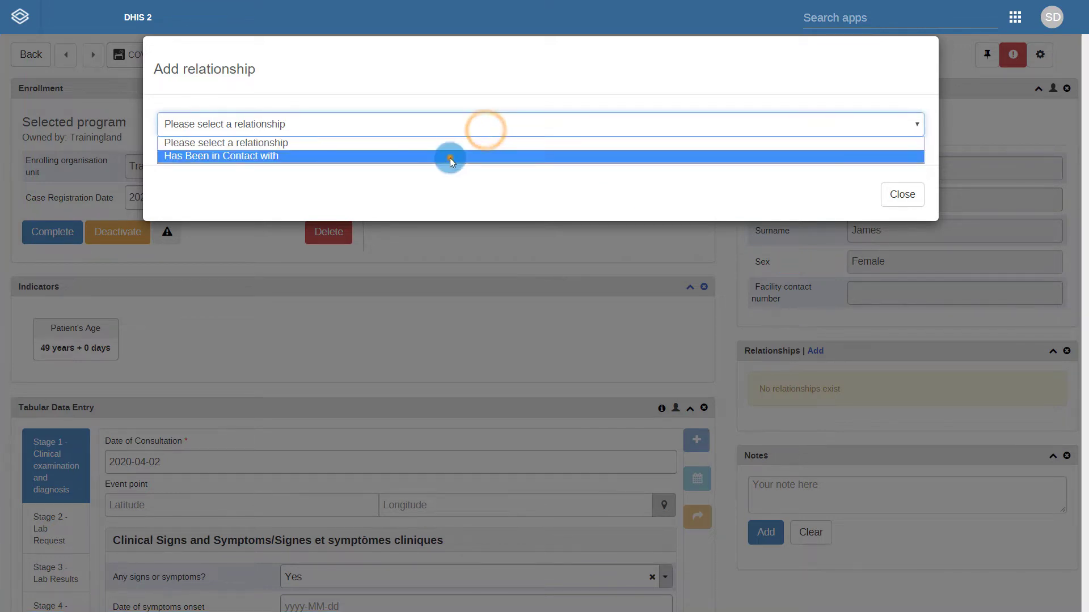
pyautogui.click(450, 158)
pyautogui.click(516, 224)
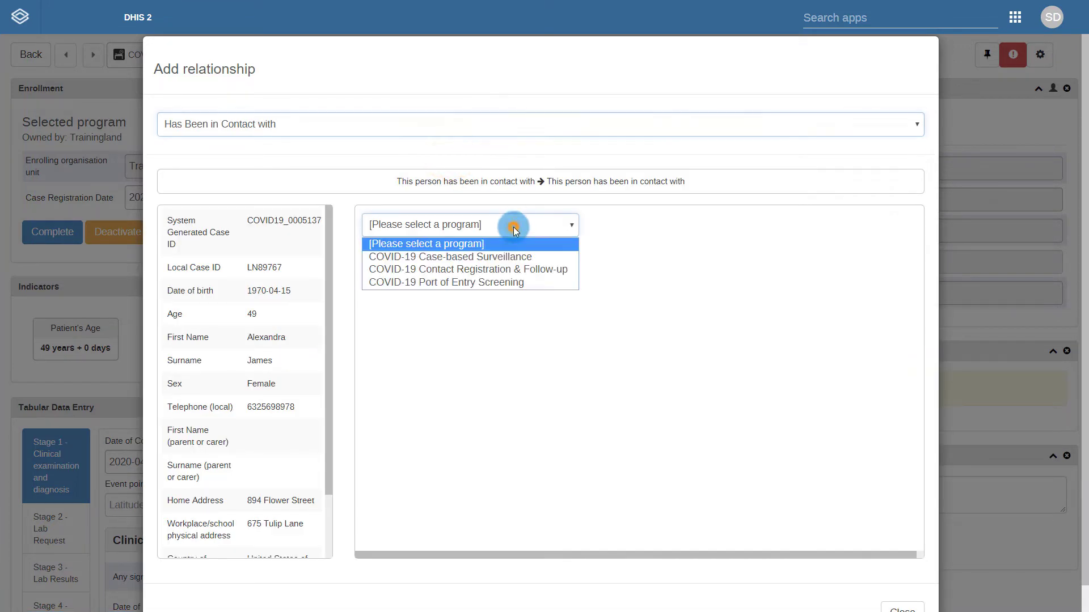
pyautogui.click(488, 275)
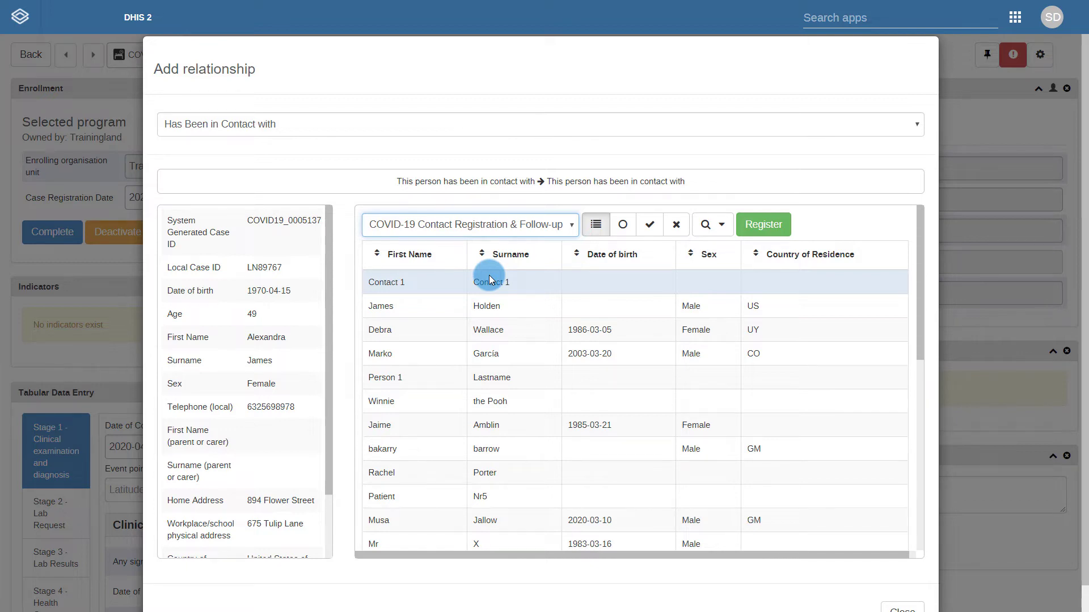
pyautogui.click(764, 229)
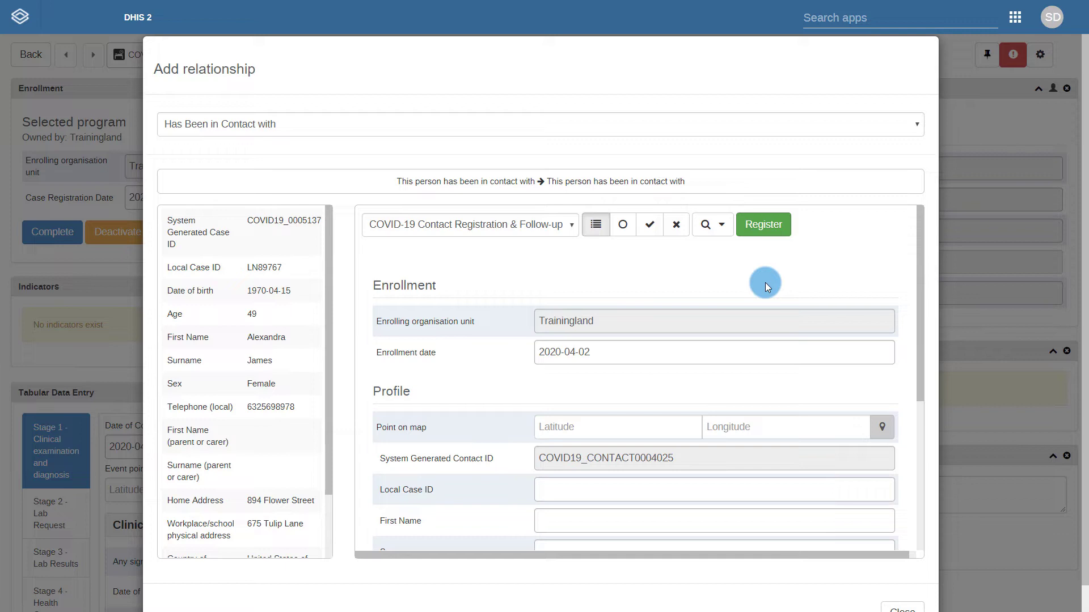
# - Register the contact with first name, surname, birth date 2001-04-10 and sex Male, and save
pyautogui.scroll(-3, 764, 282)
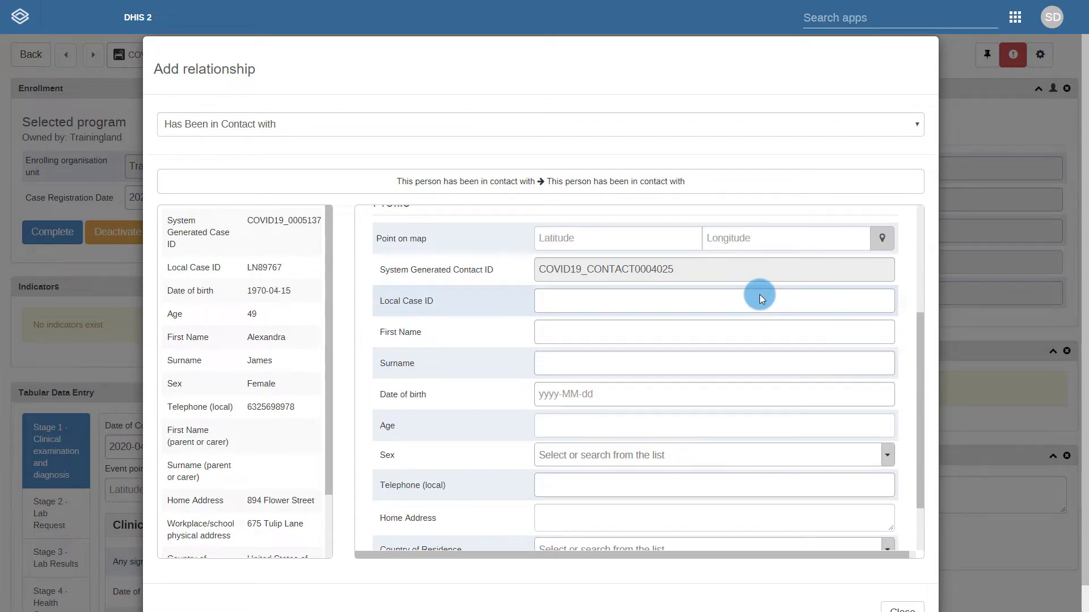
pyautogui.click(734, 330)
pyautogui.press('Tab')
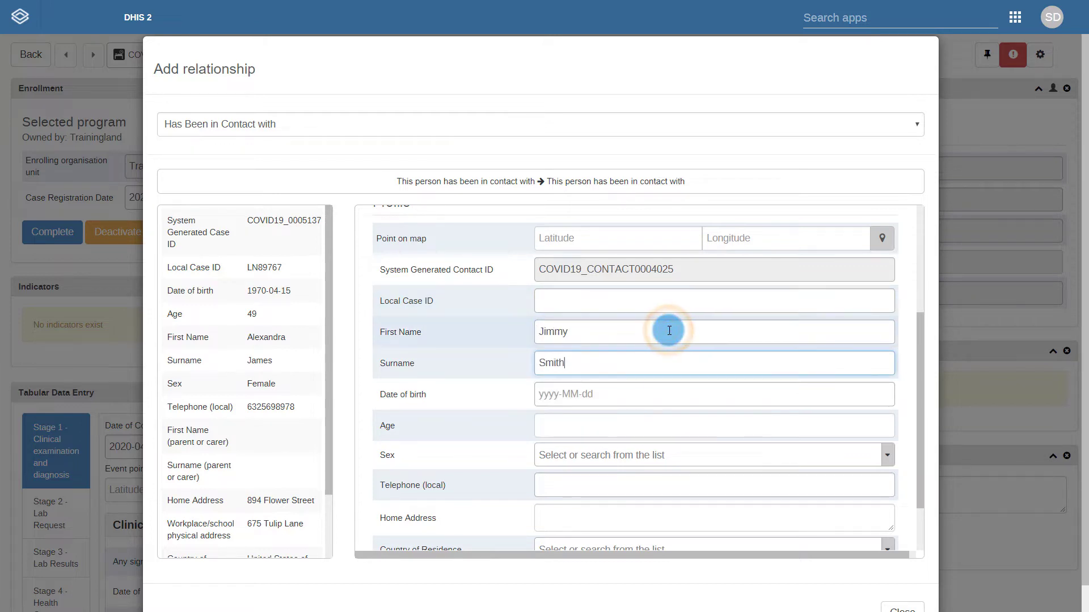
pyautogui.click(669, 394)
pyautogui.click(564, 499)
pyautogui.click(709, 456)
pyautogui.click(567, 482)
pyautogui.scroll(-1, 631, 414)
pyautogui.click(393, 509)
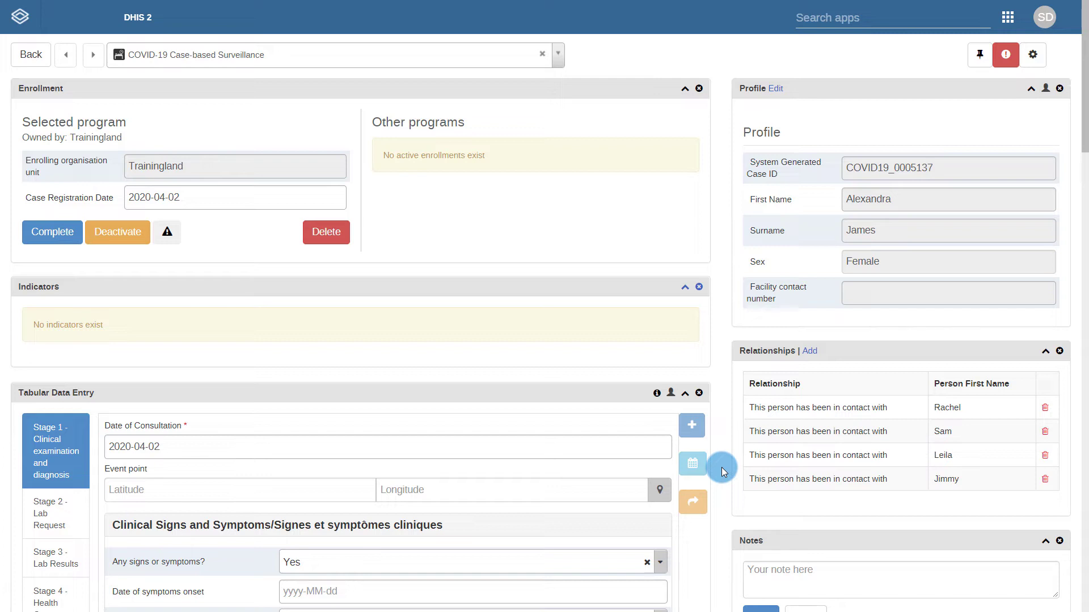
# - Open the new contact's dashboard from his row in the Relationships table
pyautogui.click(768, 479)
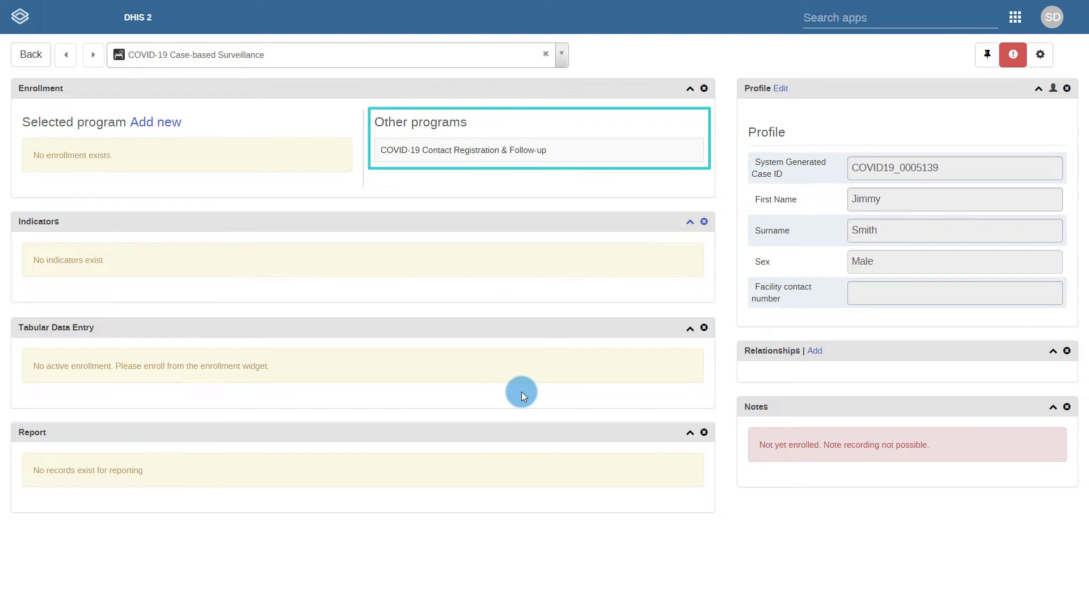
# - Switch to the COVID-19 Contact Registration & Follow-up program and view the 2020-04-02 Follow-up event
pyautogui.click(478, 152)
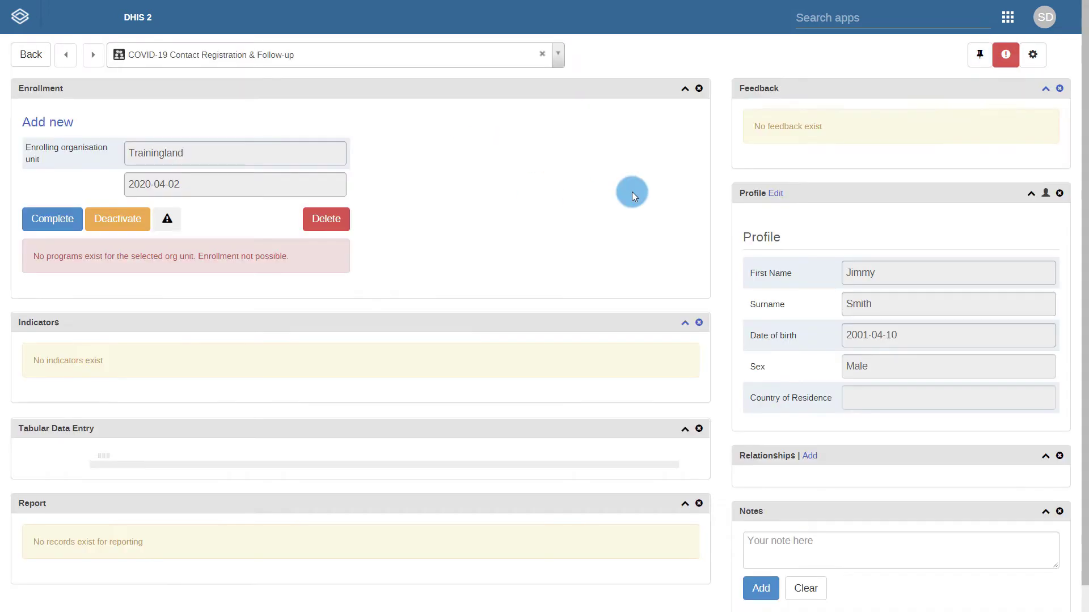
pyautogui.scroll(-5, 631, 192)
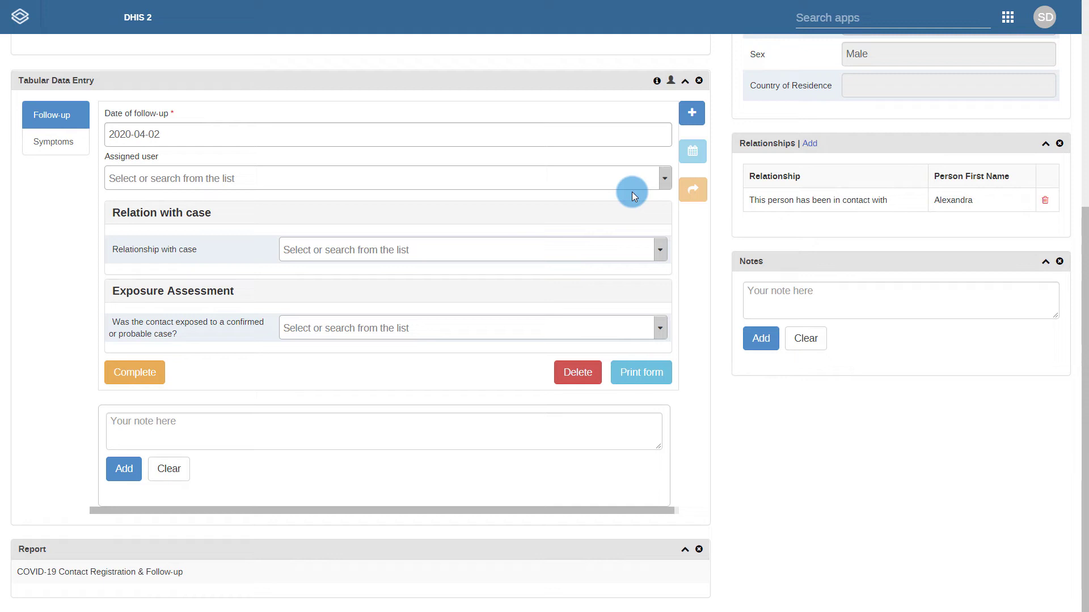
# - Answer Yes to exposure to a confirmed or probable case, then go to the Symptoms stage
pyautogui.click(419, 326)
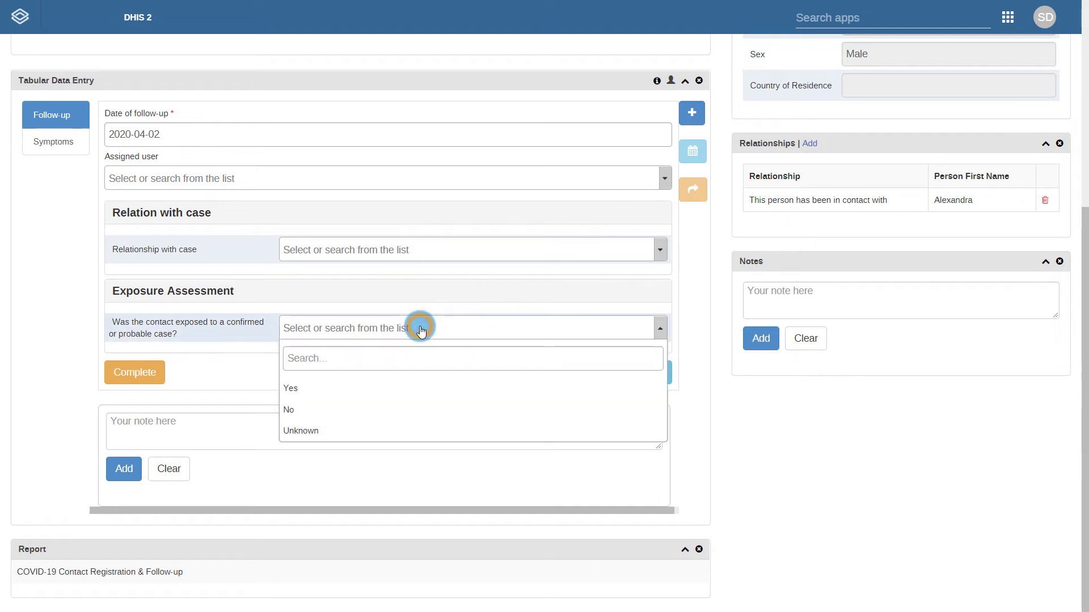
pyautogui.click(375, 388)
pyautogui.click(389, 331)
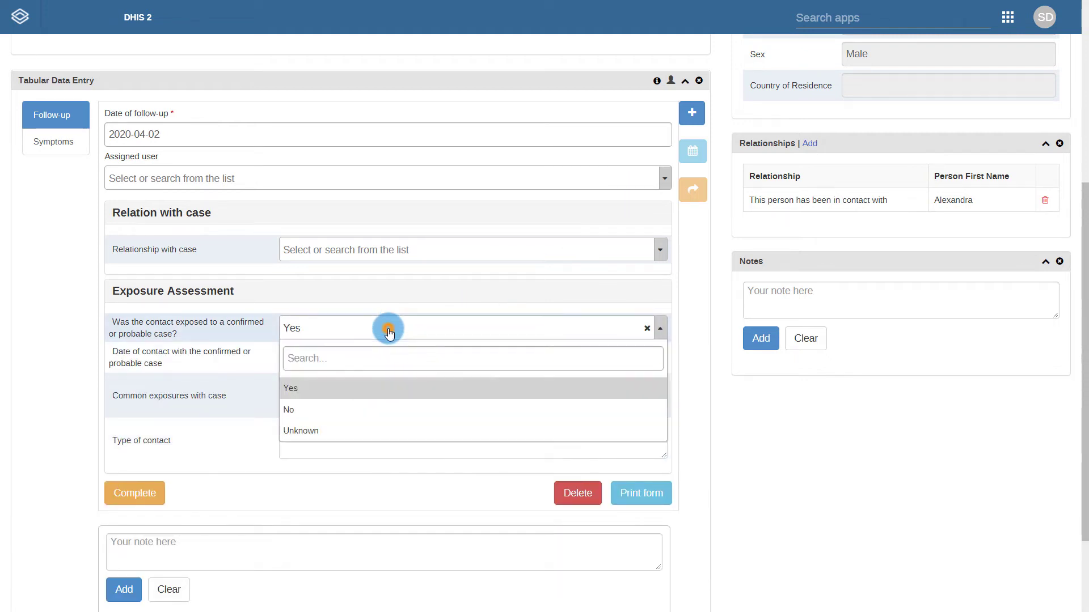
pyautogui.click(359, 411)
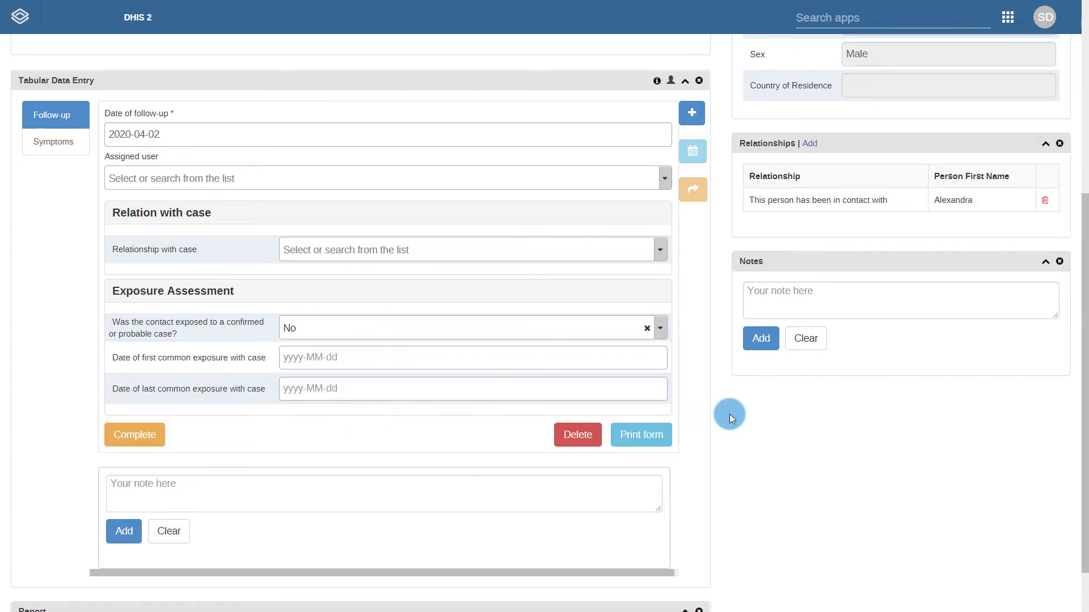
pyautogui.click(544, 329)
pyautogui.click(471, 388)
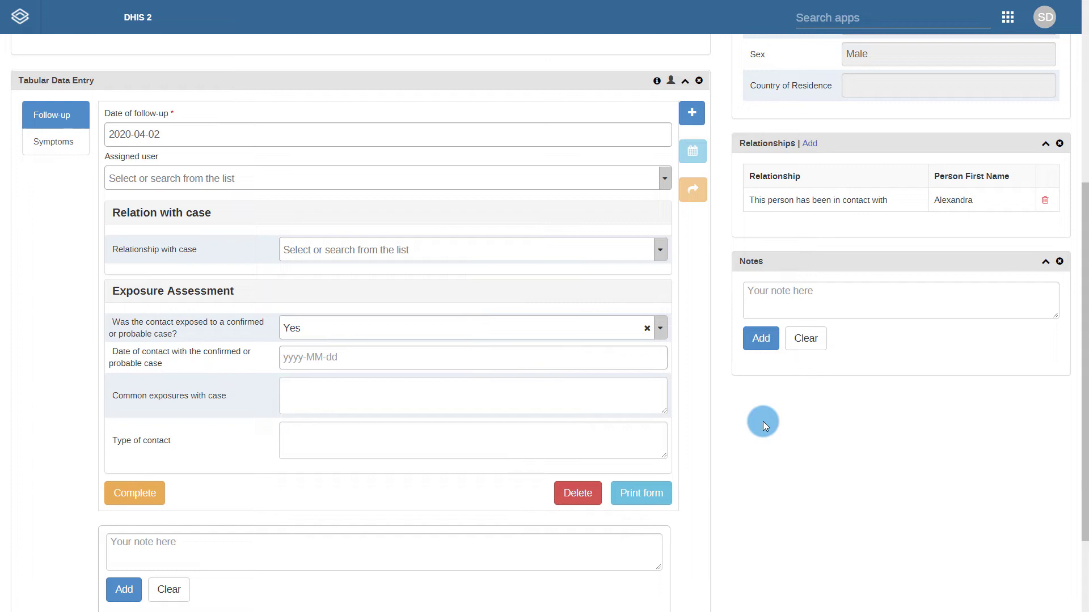
pyautogui.click(56, 143)
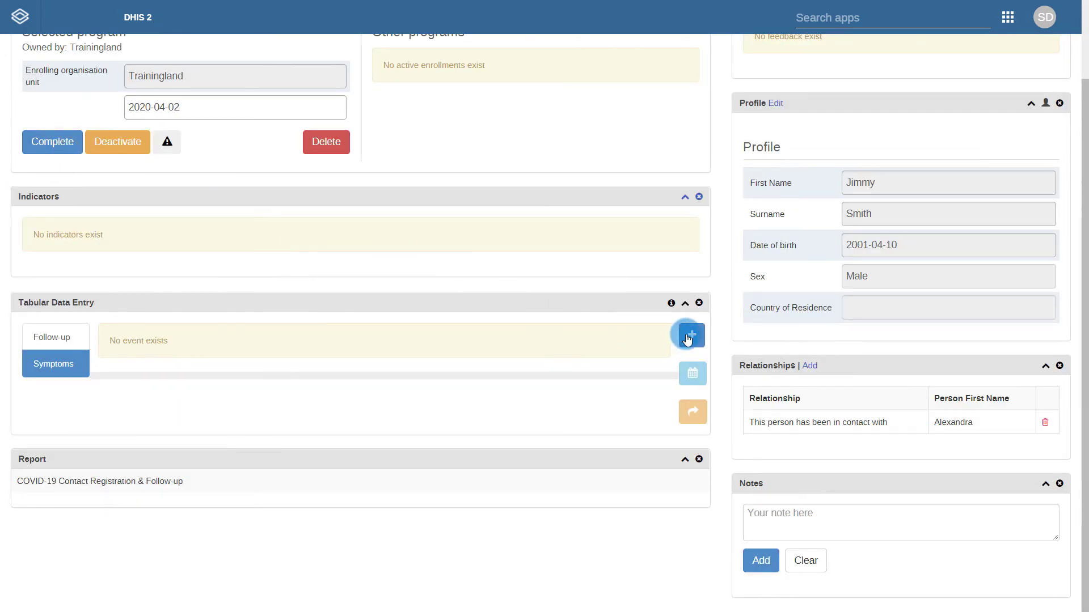
# - Add a 2020-04-02 Symptoms event answering No to symptoms, then add a second blank event
pyautogui.click(687, 337)
pyautogui.click(850, 200)
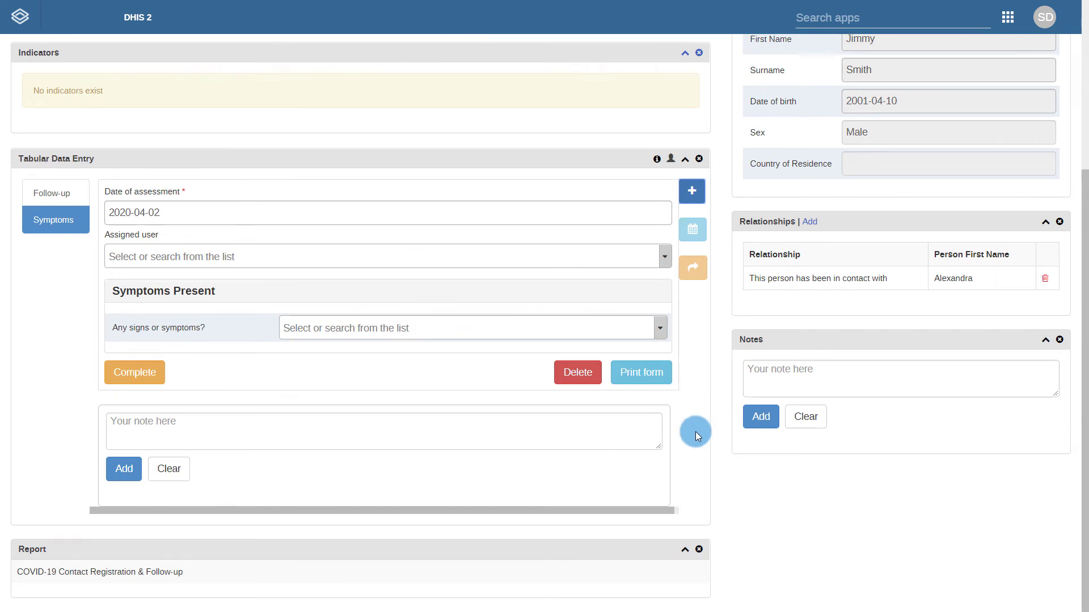
pyautogui.click(470, 327)
pyautogui.click(408, 409)
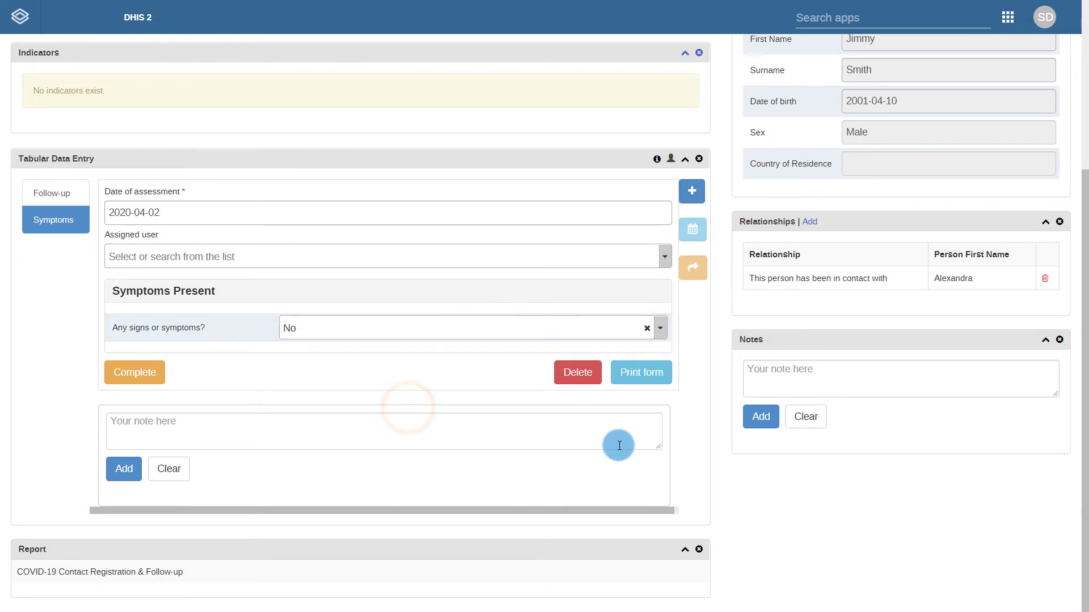
pyautogui.click(692, 192)
pyautogui.click(849, 198)
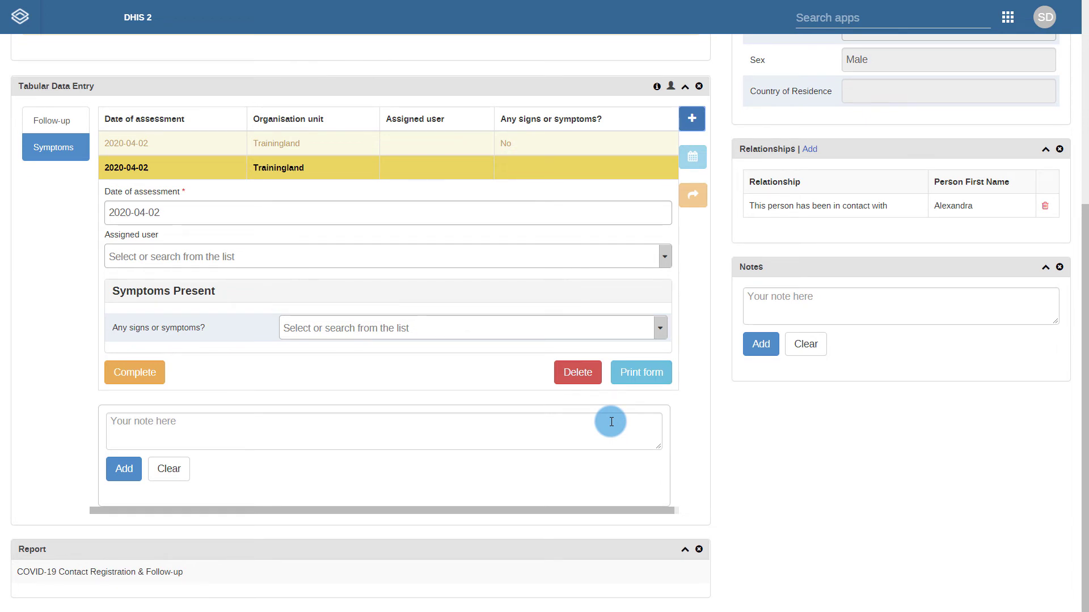
# - Answer Yes to any signs or symptoms with onset date 2020-03-25
pyautogui.click(554, 326)
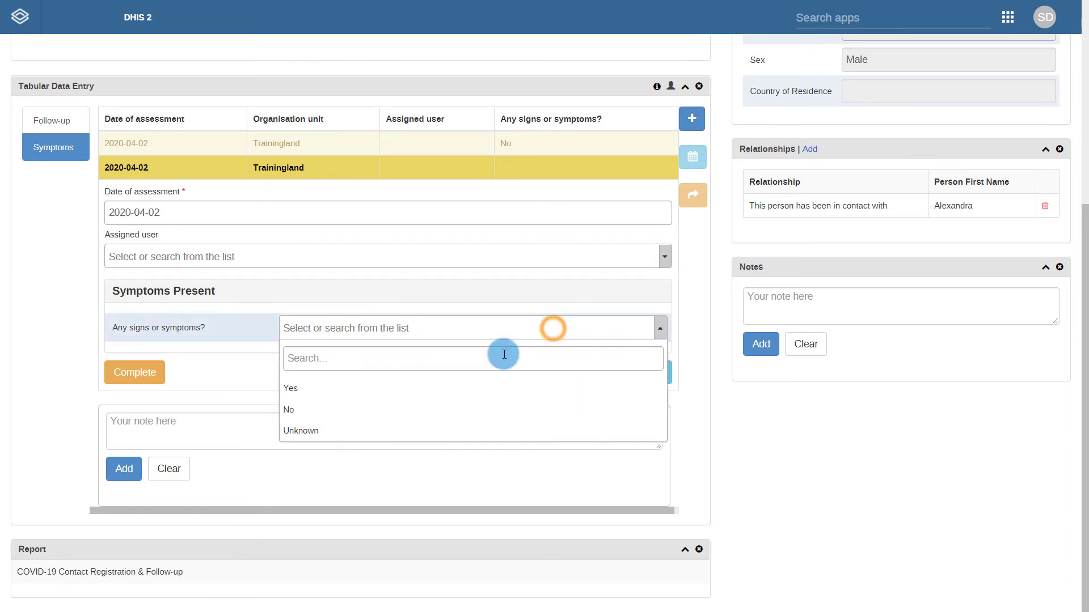
pyautogui.click(459, 386)
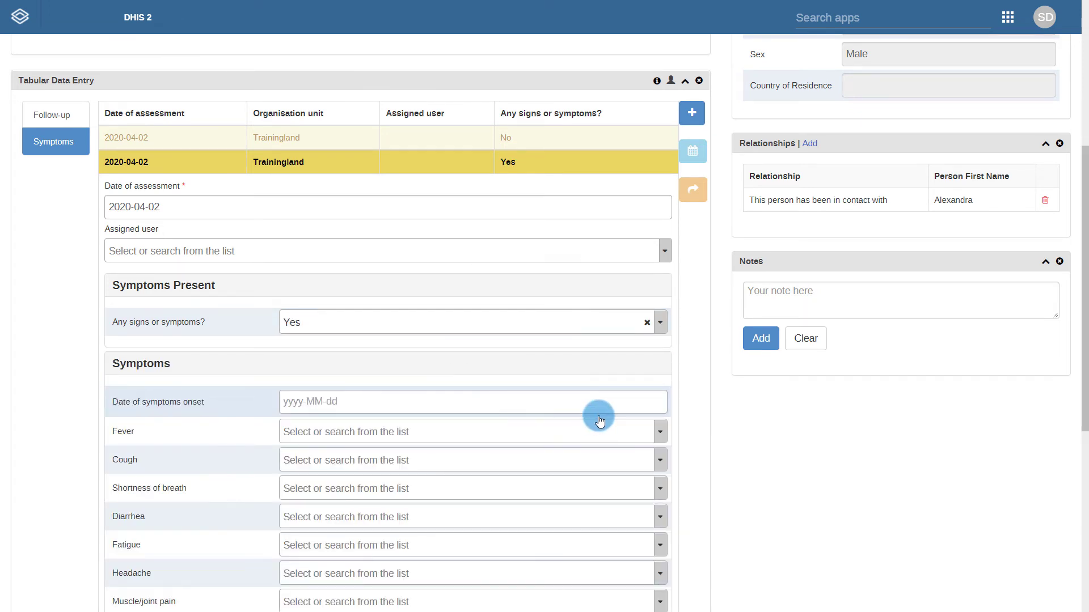
pyautogui.click(468, 418)
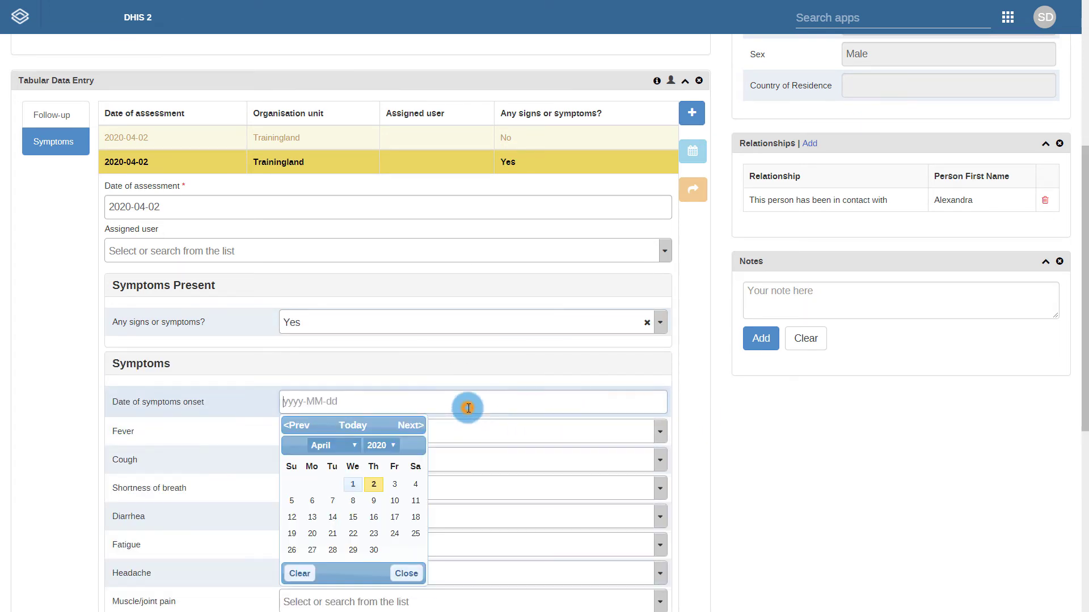
pyautogui.click(377, 445)
pyautogui.click(377, 434)
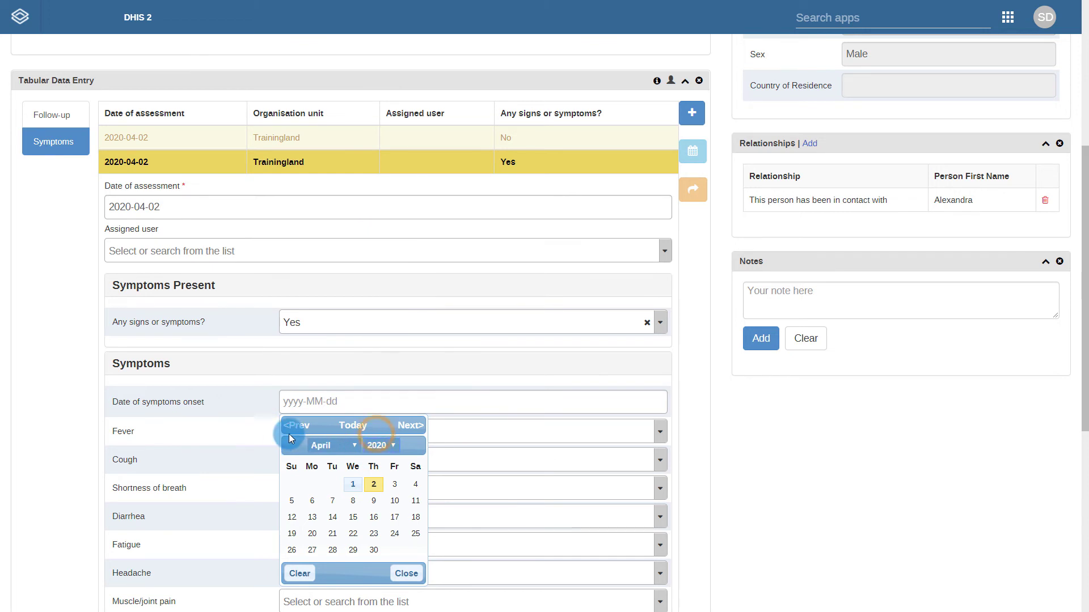
pyautogui.click(296, 425)
pyautogui.click(352, 533)
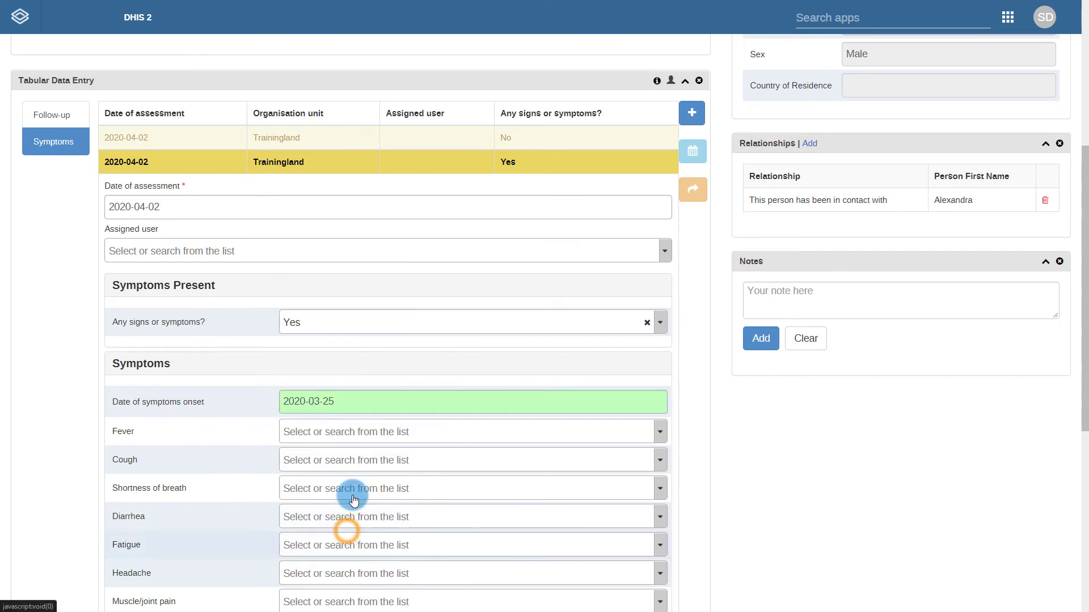
# - Mark Fever, Cough and Shortness of breath all as Yes
pyautogui.click(360, 431)
pyautogui.click(306, 491)
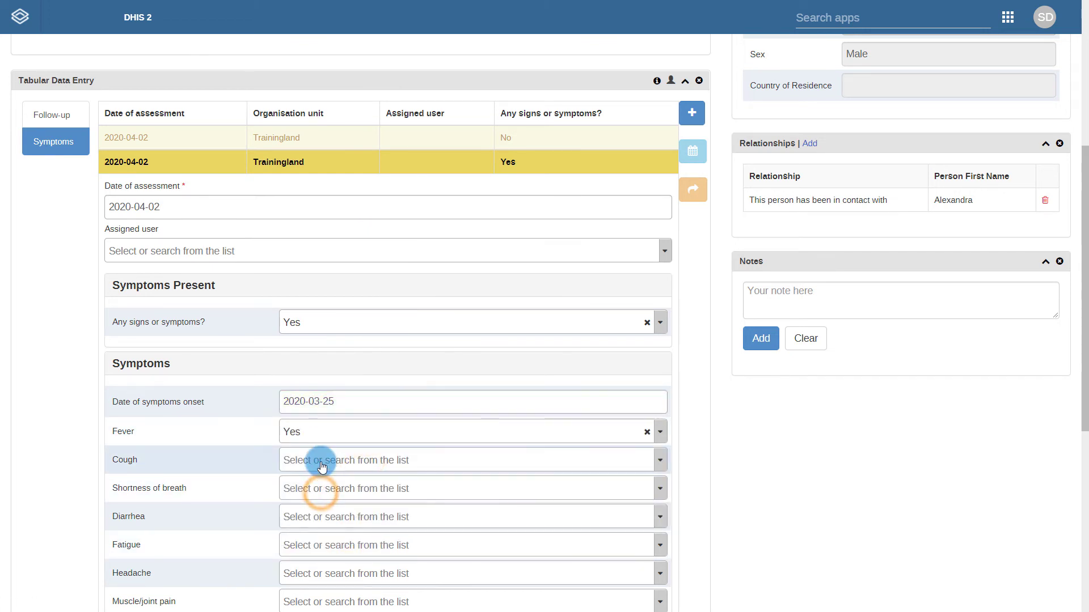
pyautogui.click(321, 460)
pyautogui.click(298, 526)
pyautogui.click(300, 491)
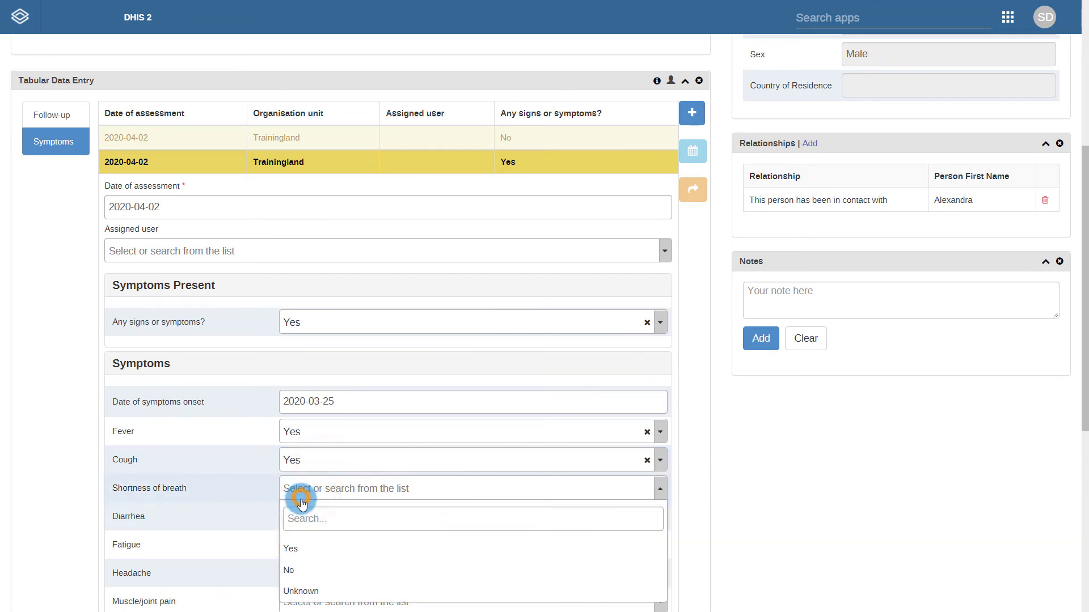
pyautogui.click(296, 541)
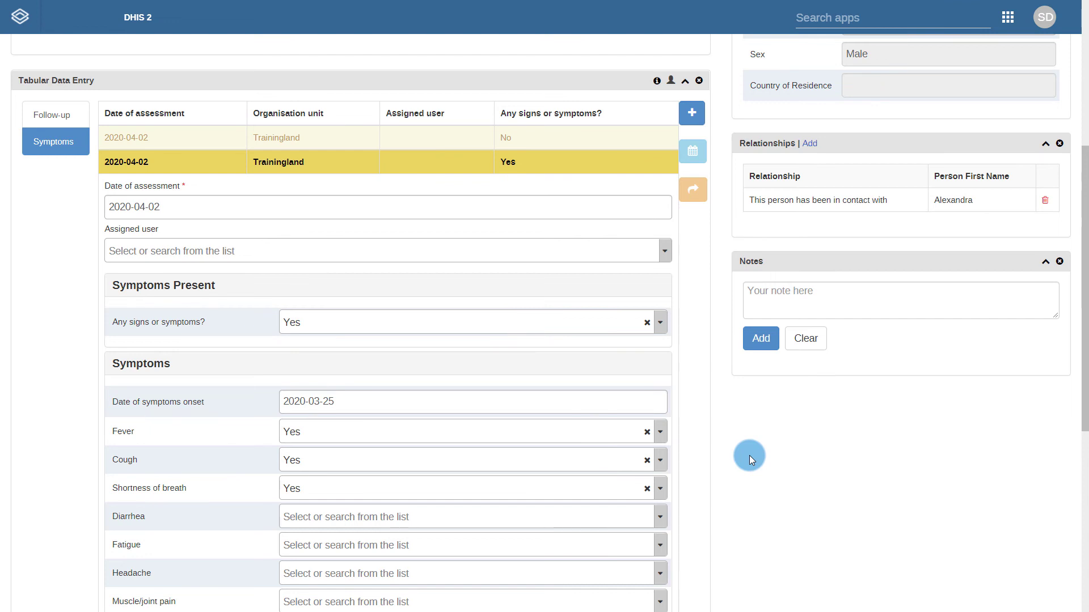
pyautogui.scroll(5, 749, 454)
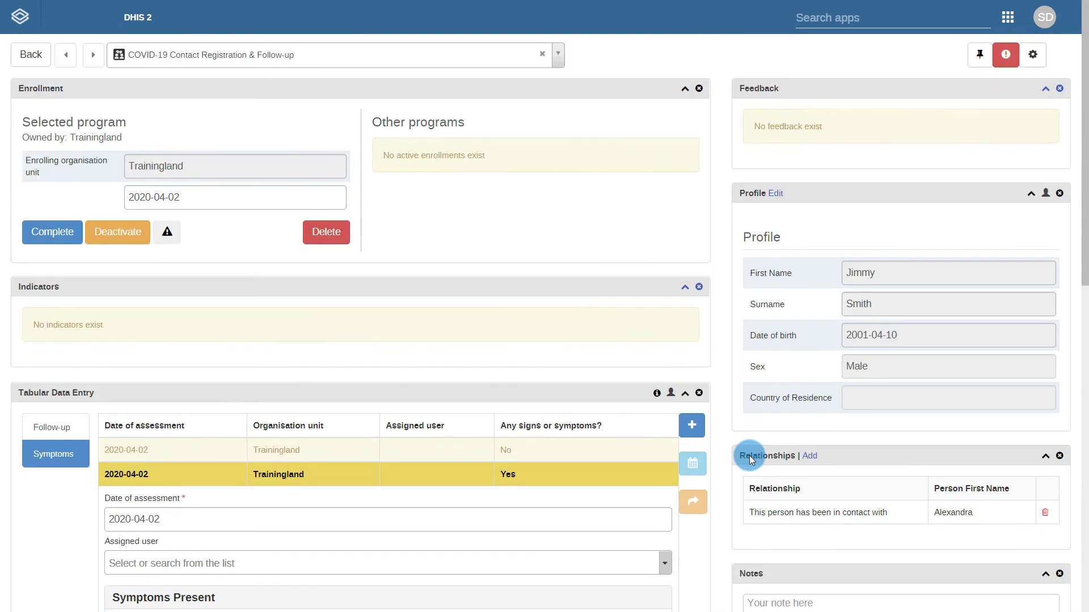
# - Switch to COVID-19 Case-based Surveillance and start a new enrollment for the contact
pyautogui.click(353, 59)
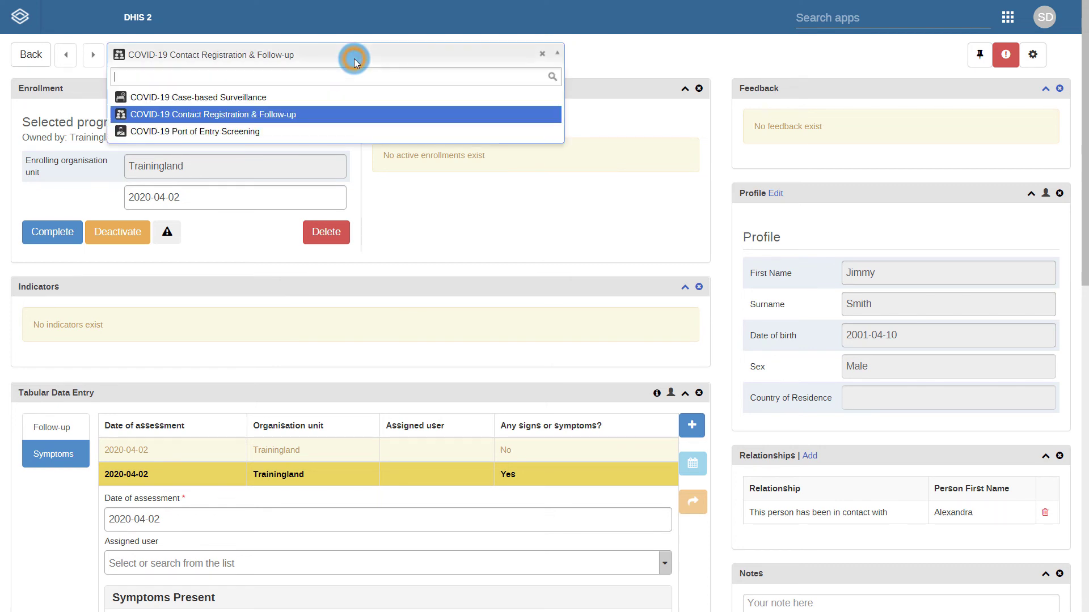
pyautogui.click(276, 100)
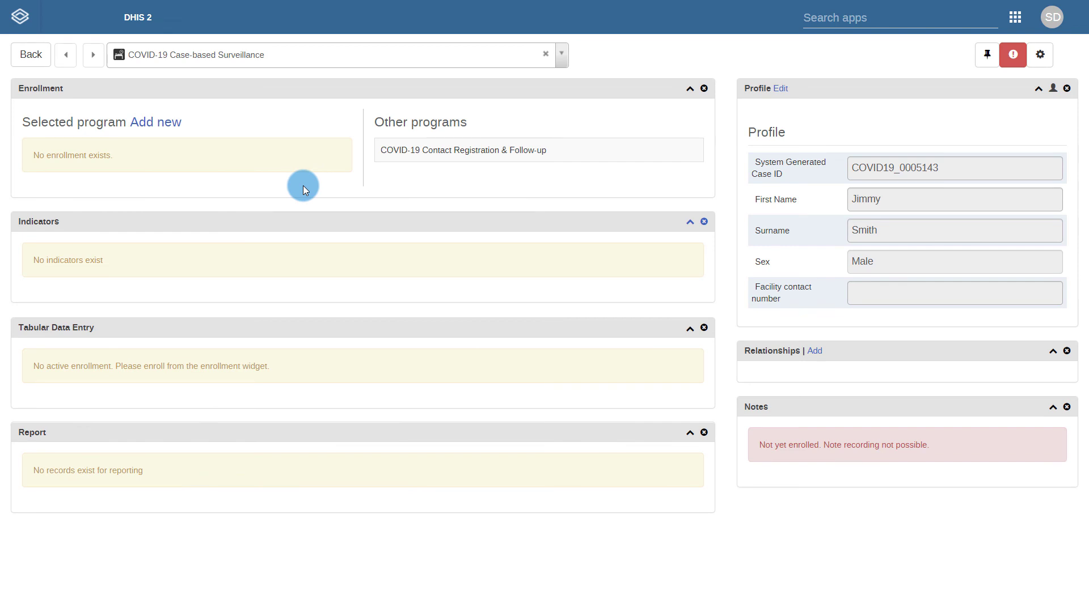
pyautogui.click(164, 120)
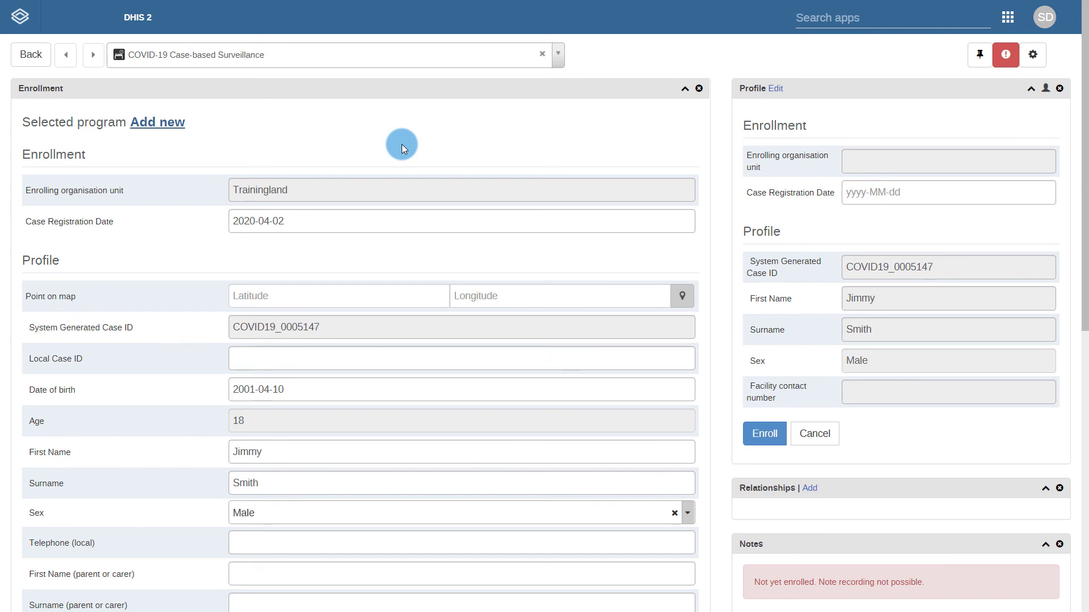
# - Enter the contact's local telephone number and complete the Case-based Surveillance enrollment
pyautogui.scroll(-6, 401, 144)
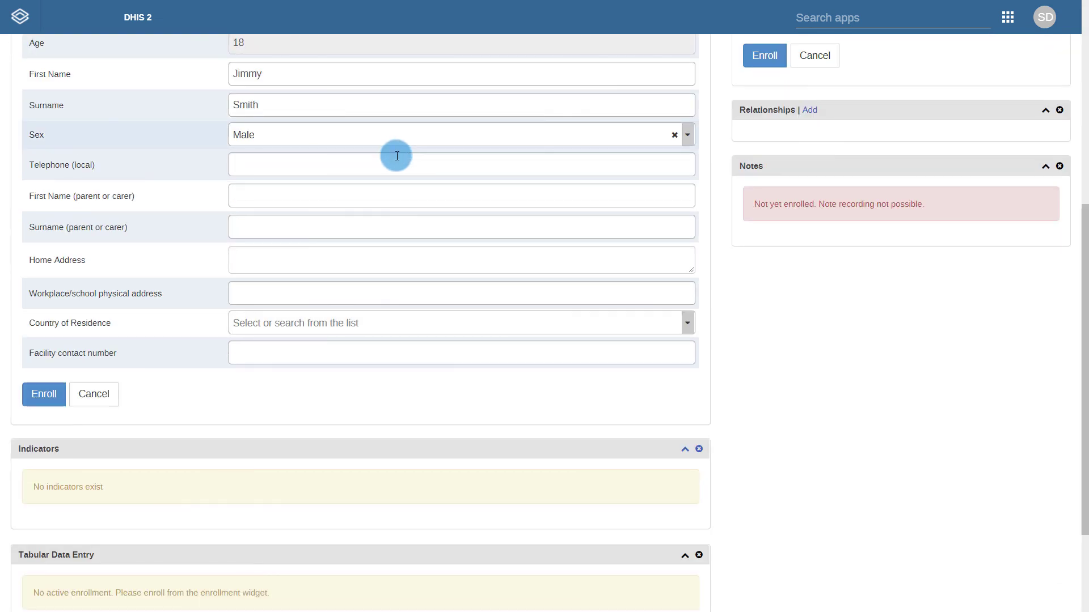
pyautogui.click(294, 173)
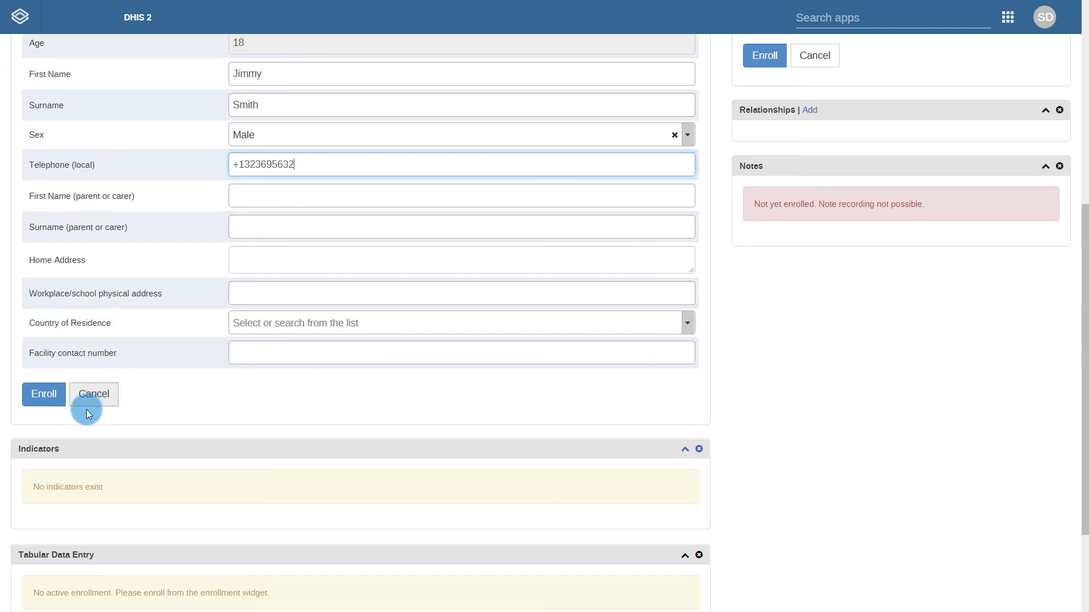
pyautogui.click(42, 395)
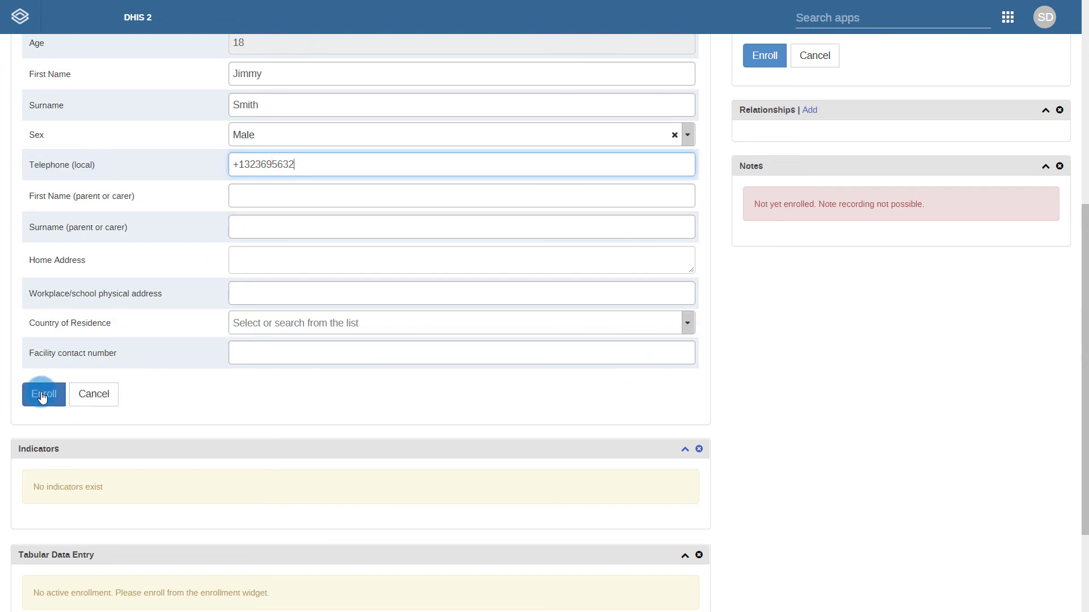